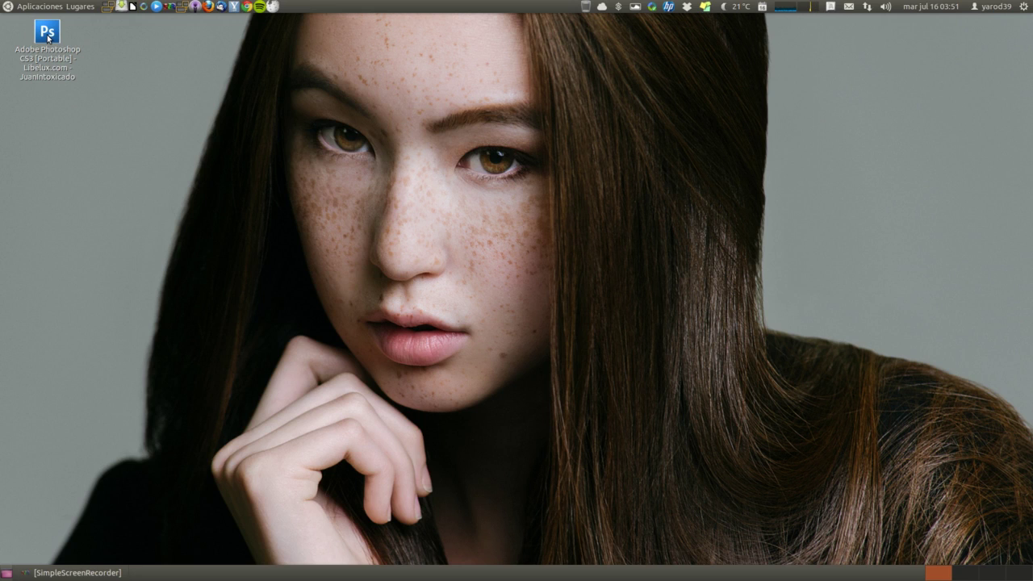
- Launch Photoshop CS3 Portable from its desktop icon and open the Archivo menu
{"action": "left_click", "coordinate": [48, 38]}
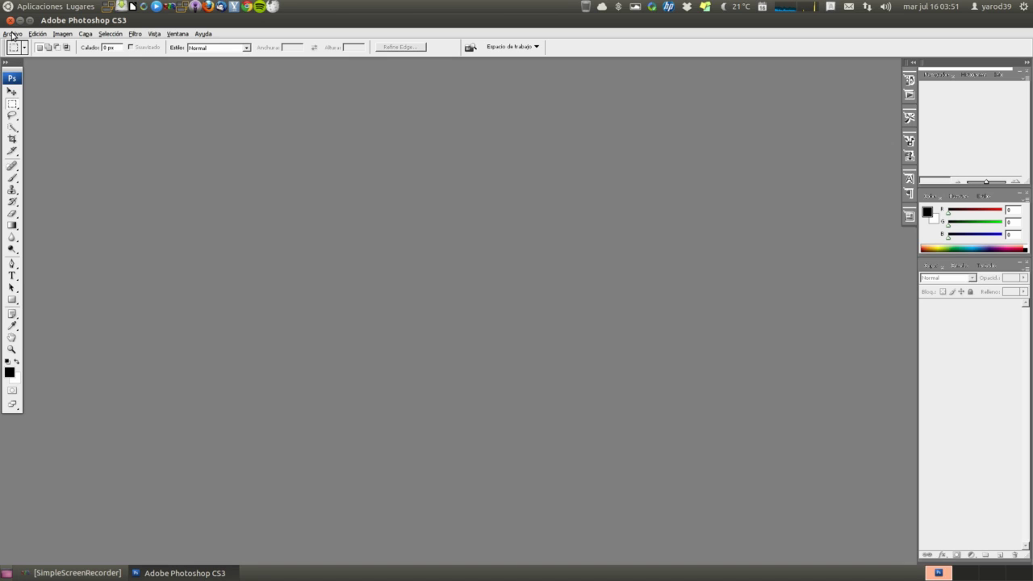
{"action": "left_click", "coordinate": [12, 35]}
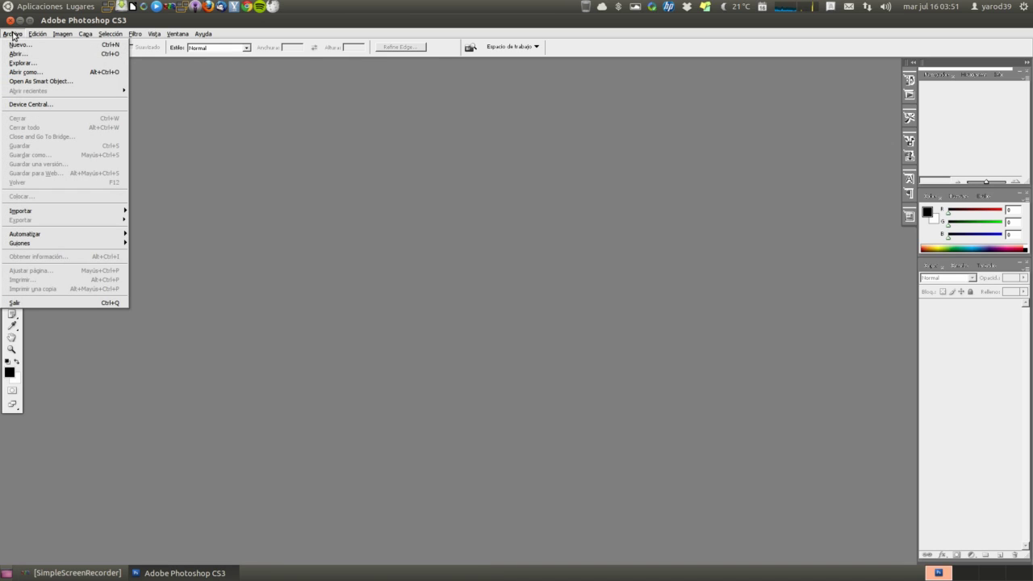
{"action": "mouse_move", "coordinate": [32, 211]}
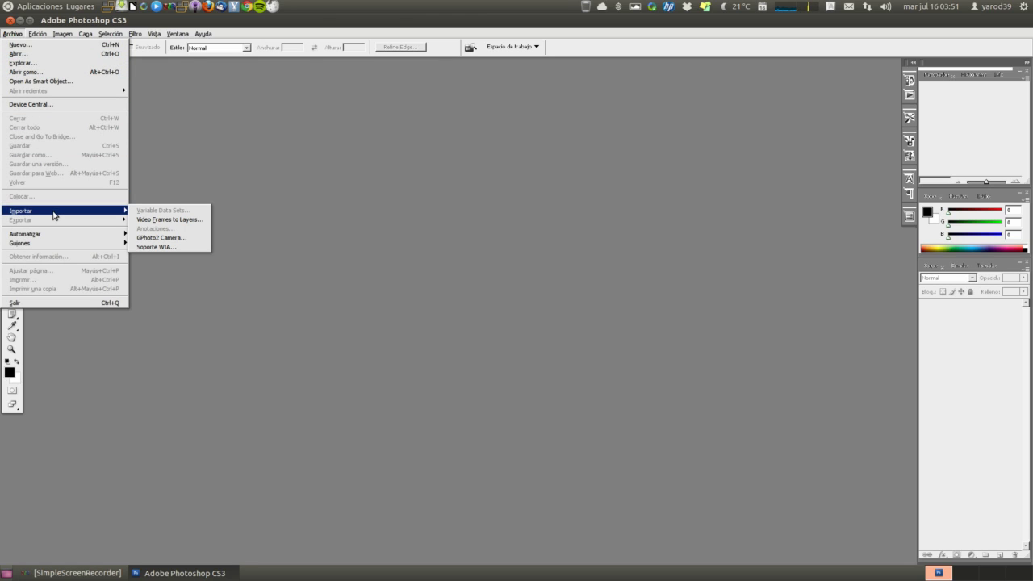
- Create an untitled document with default Nuevo settings, then close it and quit Photoshop
{"action": "left_click", "coordinate": [47, 45]}
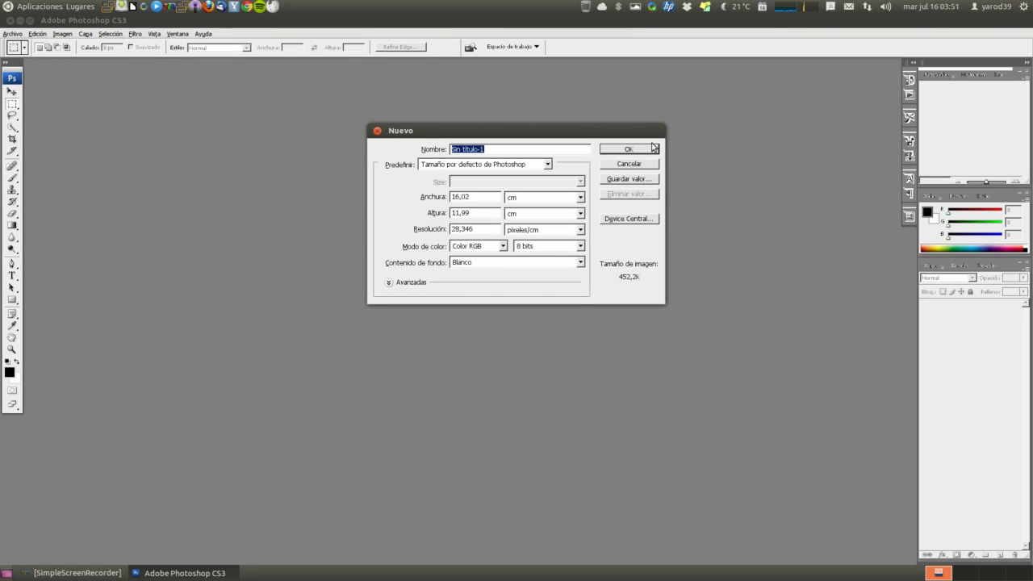
{"action": "left_click", "coordinate": [645, 150]}
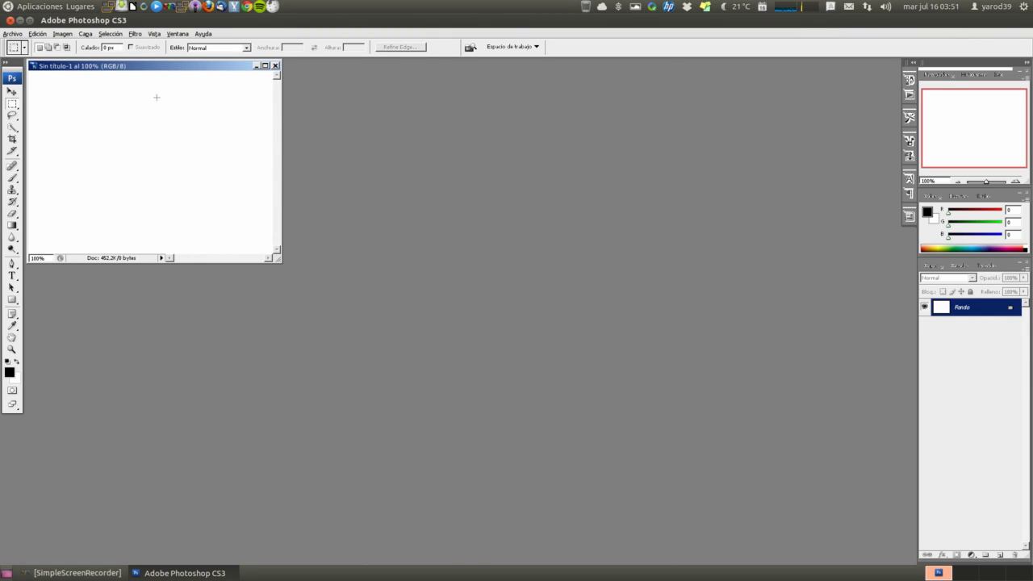
{"action": "left_click_drag", "start_coordinate": [153, 66], "coordinate": [472, 171]}
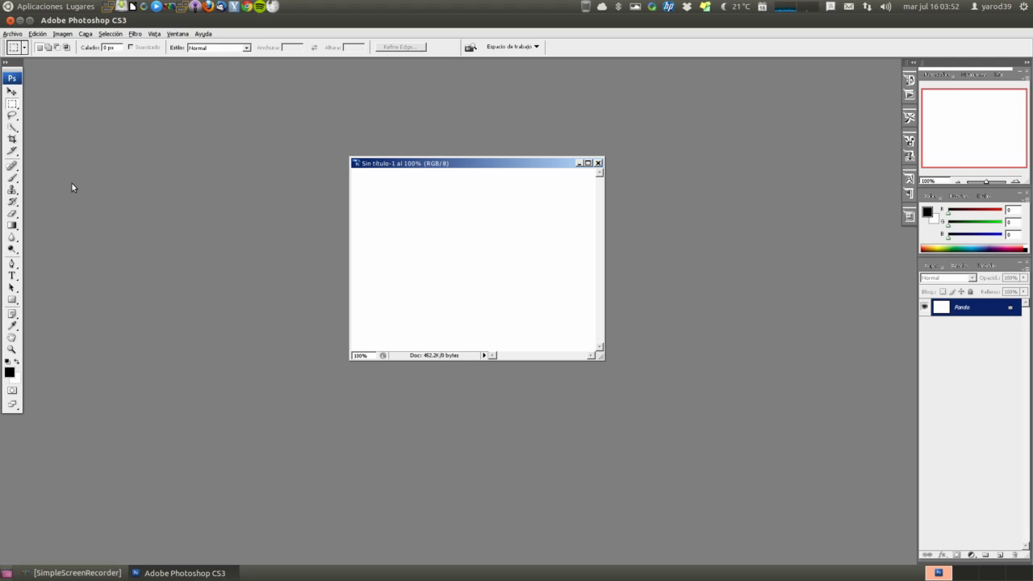
{"action": "left_click", "coordinate": [598, 163]}
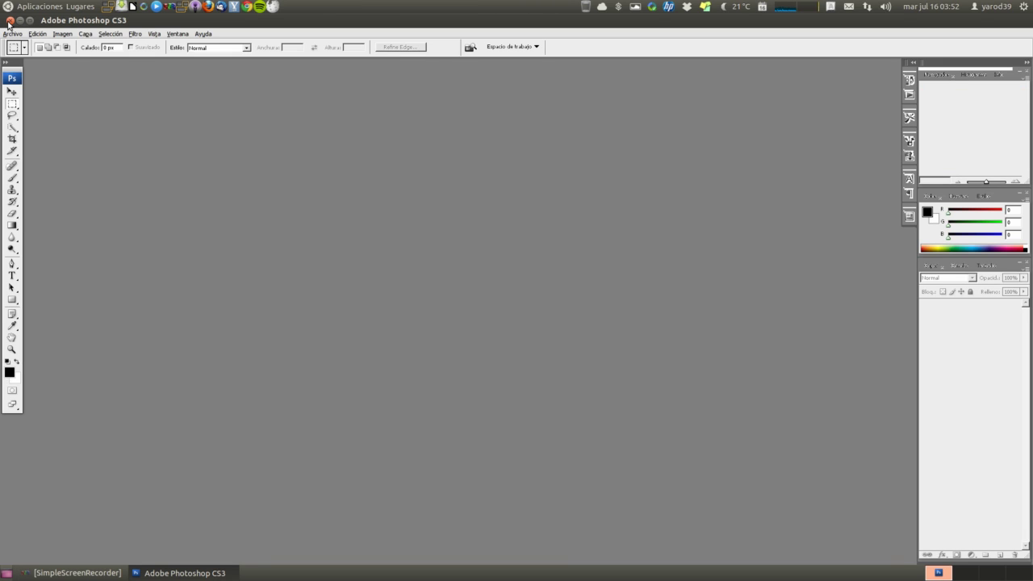
{"action": "left_click", "coordinate": [10, 20]}
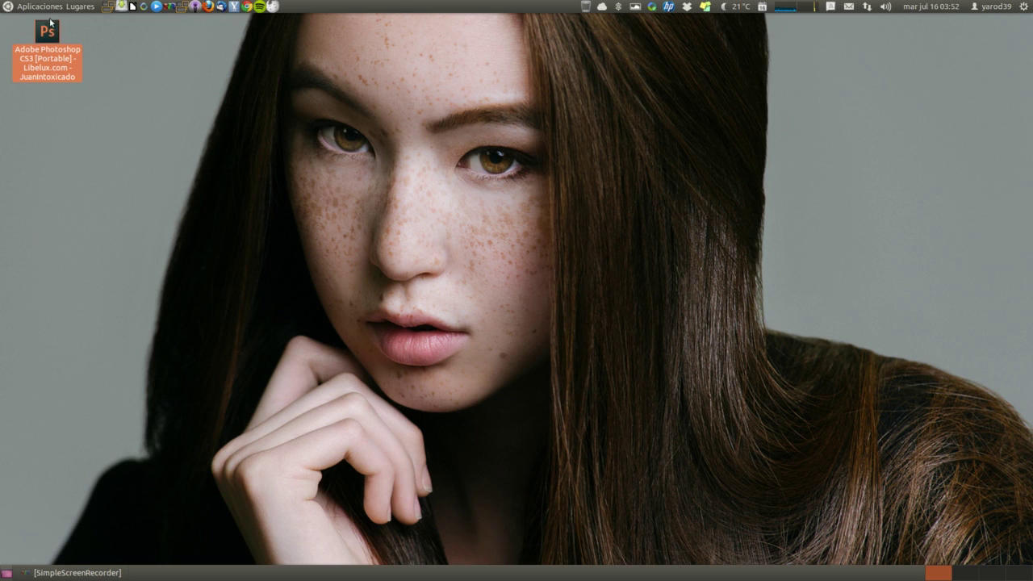
- Open and dismiss the Aplicaciones menu, then relaunch Photoshop CS3 Portable from the desktop
{"action": "left_click", "coordinate": [44, 10]}
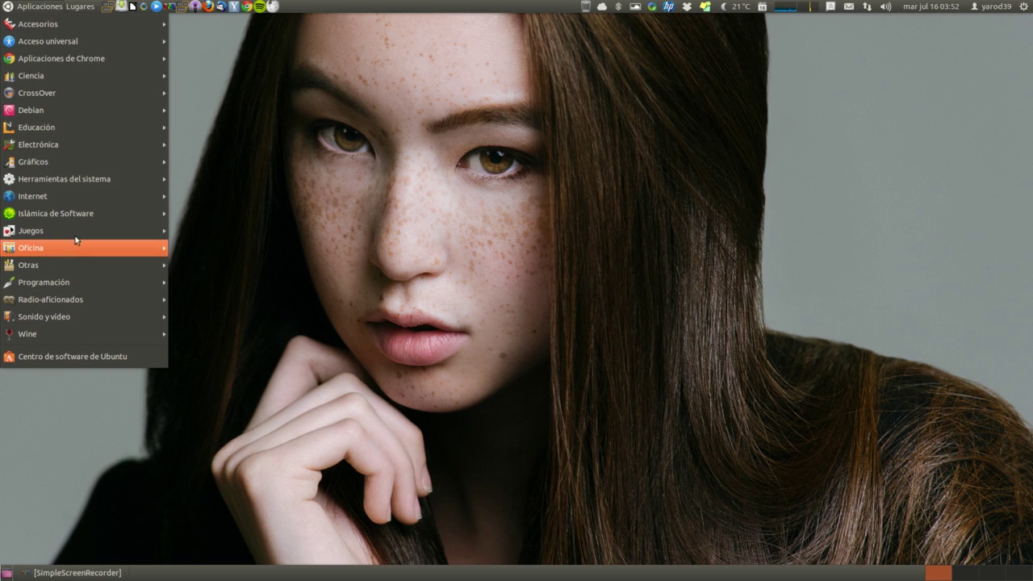
{"action": "mouse_move", "coordinate": [81, 92]}
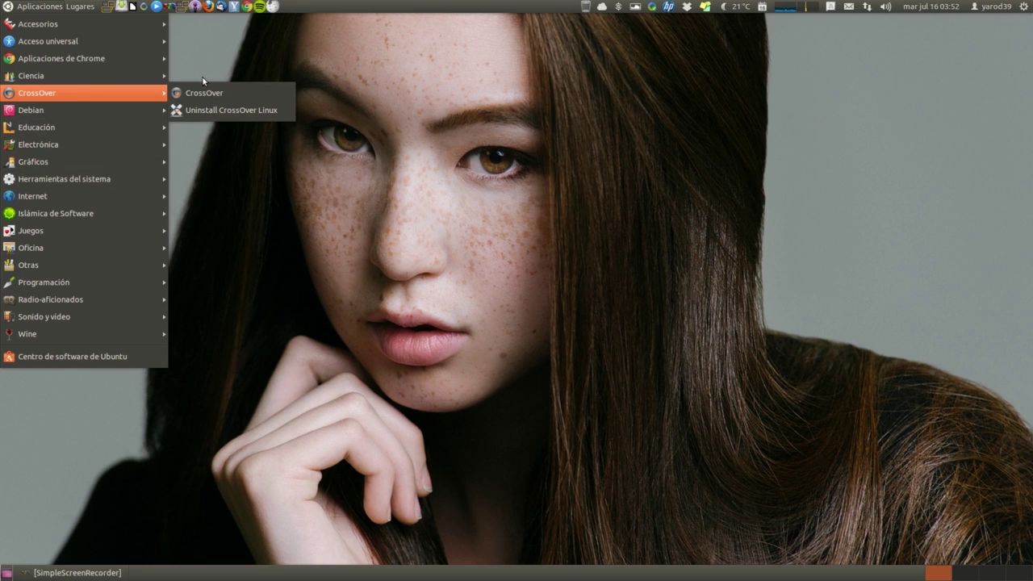
{"action": "left_click", "coordinate": [223, 67]}
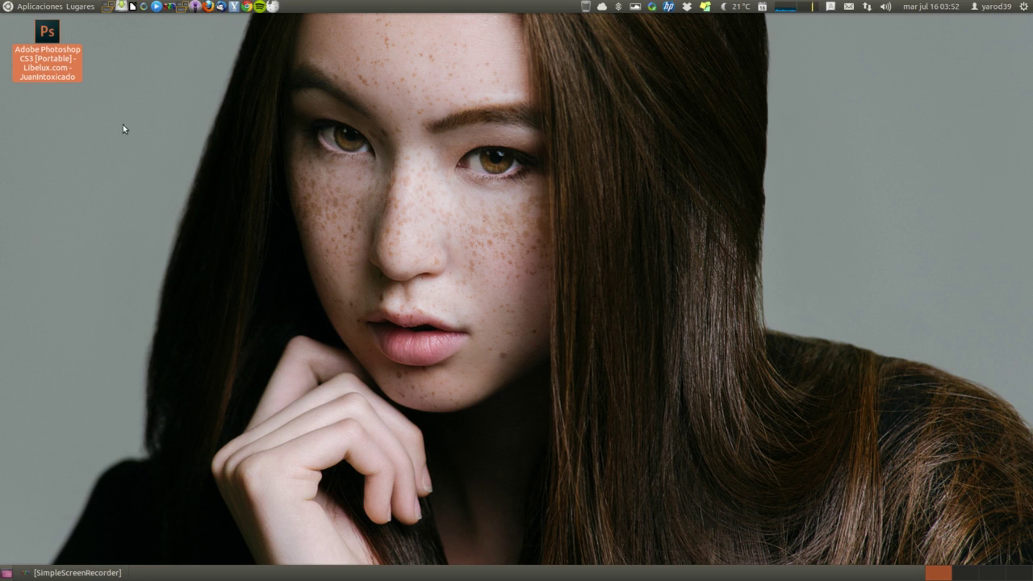
{"action": "double_click", "coordinate": [49, 34]}
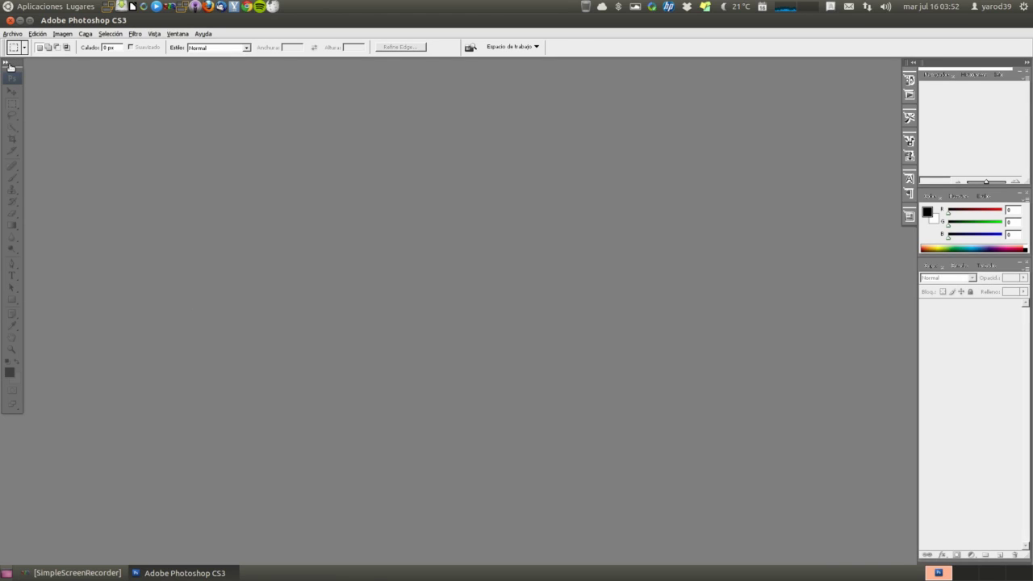
- Open Archivo > Nuevo and expand the Predefinir list of preset document sizes
{"action": "left_click", "coordinate": [10, 65]}
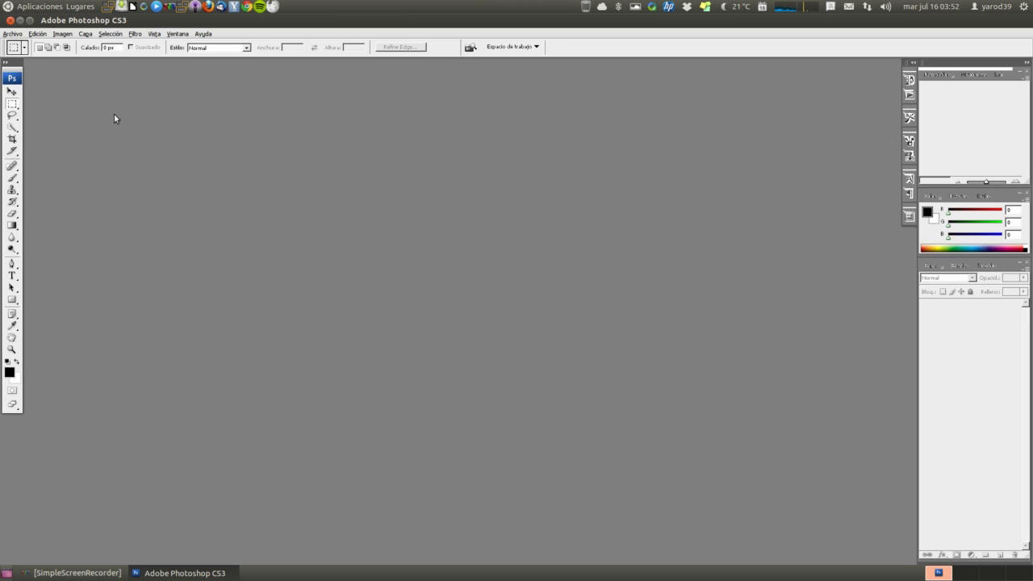
{"action": "left_click", "coordinate": [14, 34]}
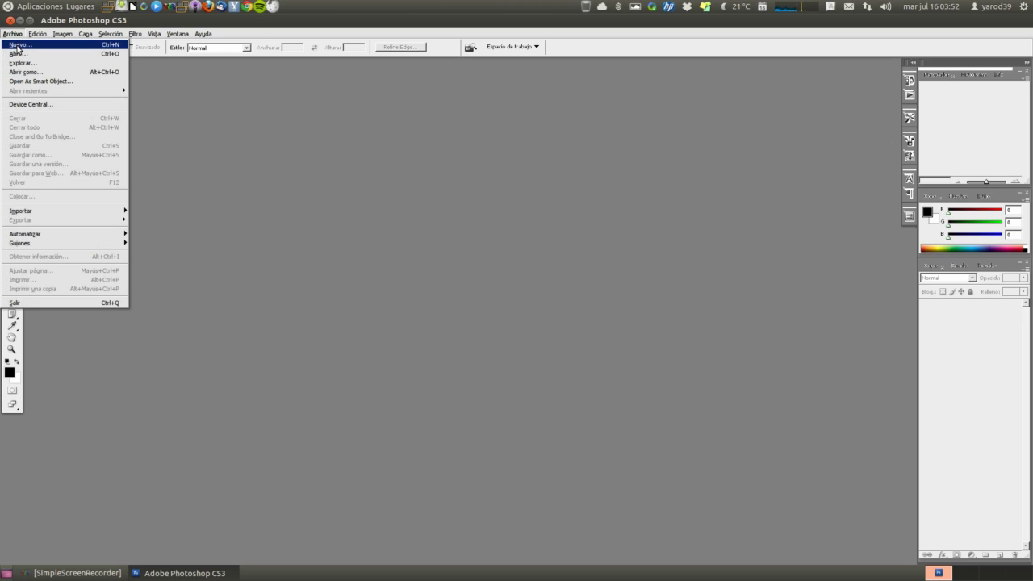
{"action": "left_click", "coordinate": [18, 44]}
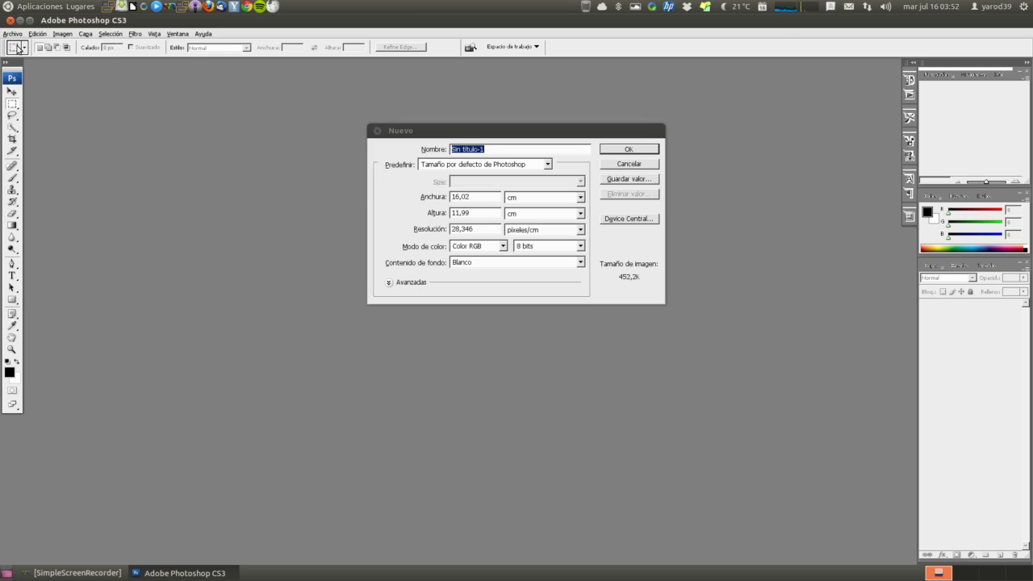
{"action": "left_click", "coordinate": [548, 166]}
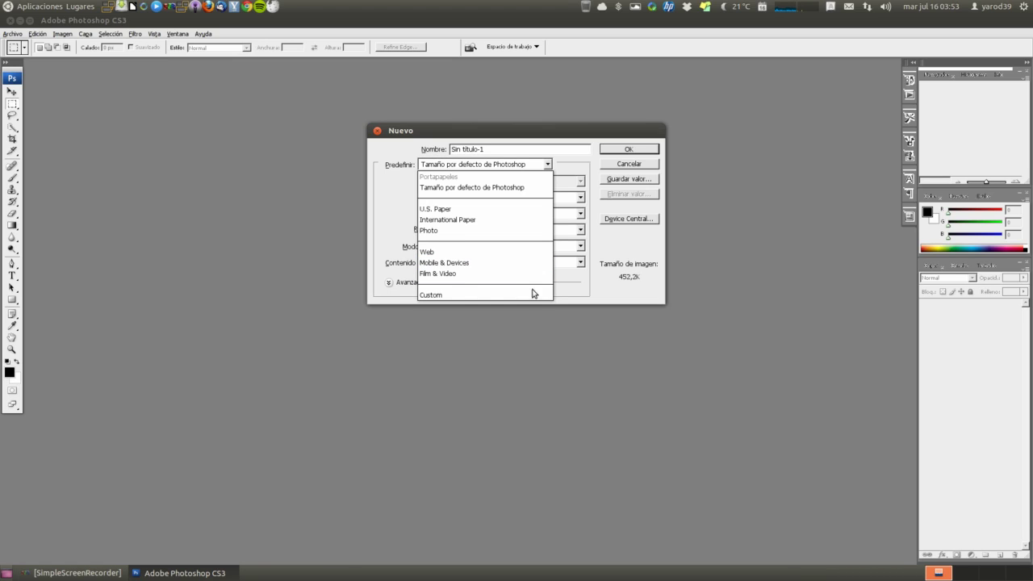
- Create a 16,02 × 11,99 cm document using Tamaño por defecto de Photoshop and a Blanco background
{"action": "left_click", "coordinate": [523, 189]}
{"action": "left_click", "coordinate": [523, 189]}
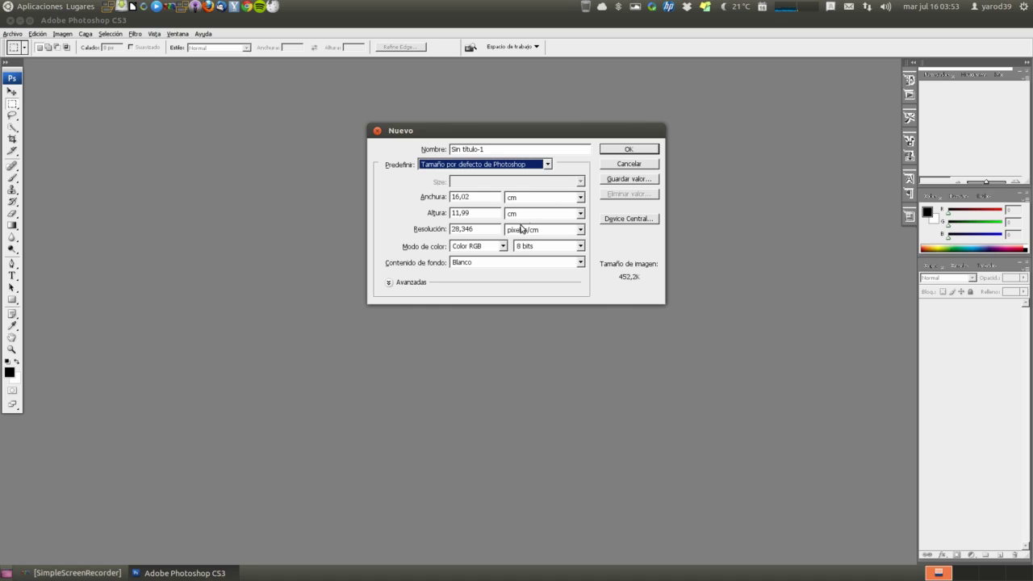
{"action": "left_click", "coordinate": [580, 264]}
{"action": "left_click", "coordinate": [581, 264]}
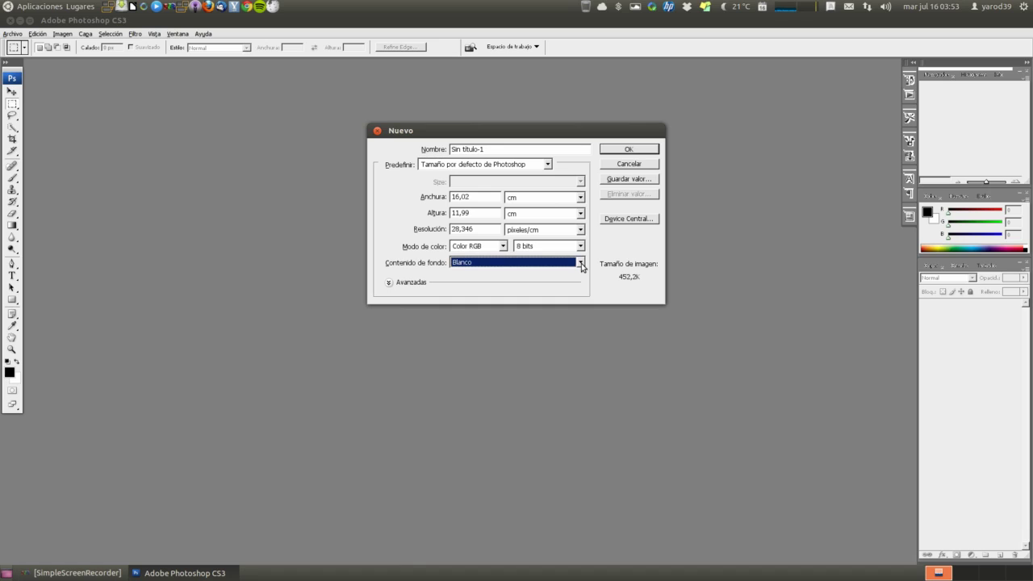
{"action": "left_click", "coordinate": [388, 282]}
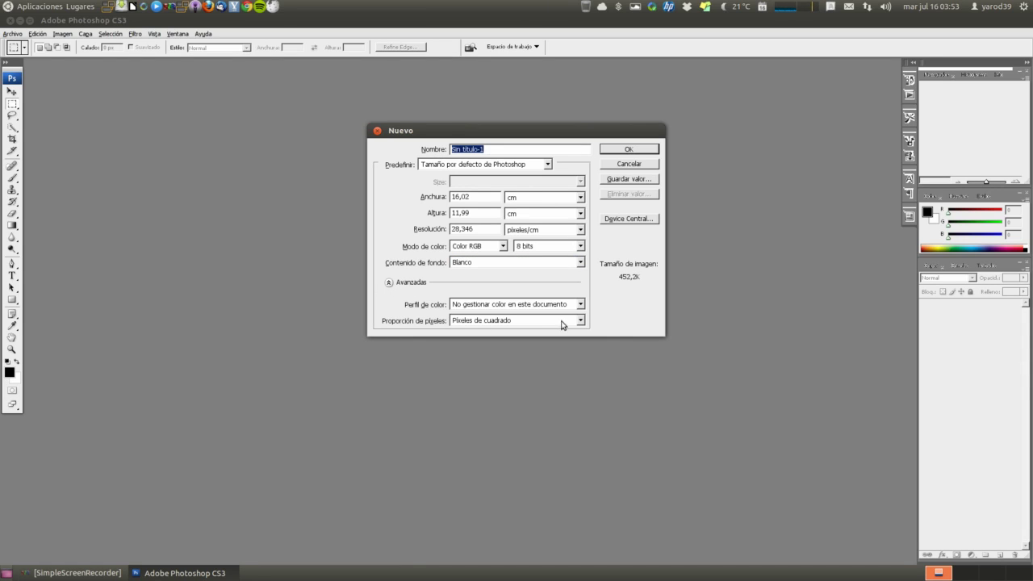
{"action": "left_click", "coordinate": [617, 151]}
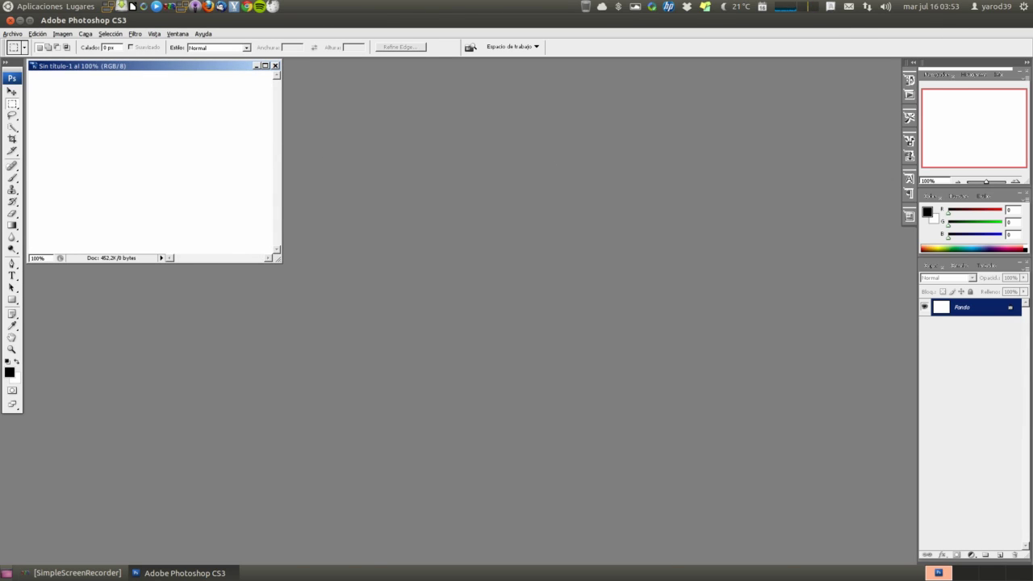
- Close the blank Sin título-1 document and quit Photoshop
{"action": "left_click_drag", "start_coordinate": [144, 68], "coordinate": [452, 177]}
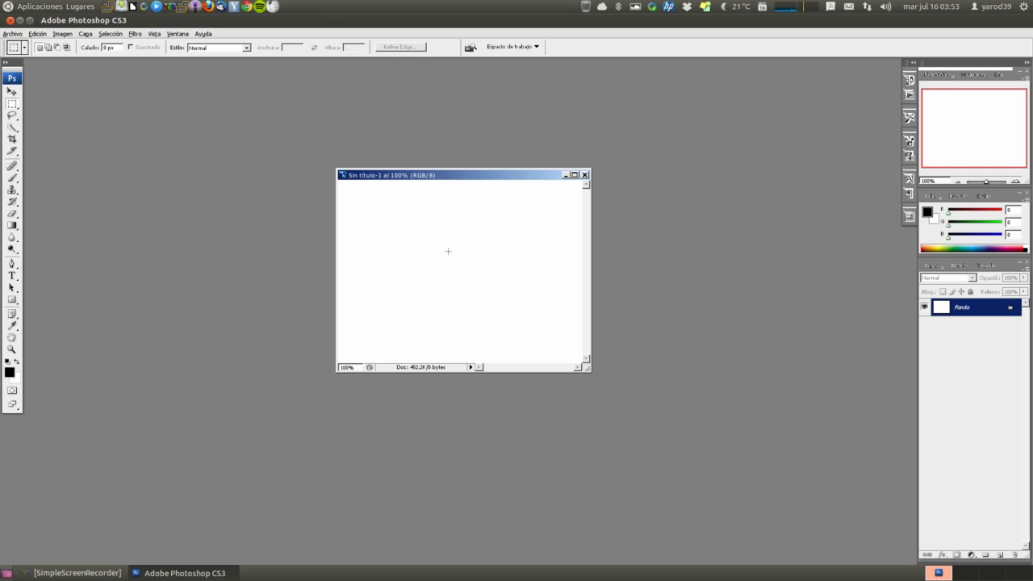
{"action": "left_click", "coordinate": [585, 175]}
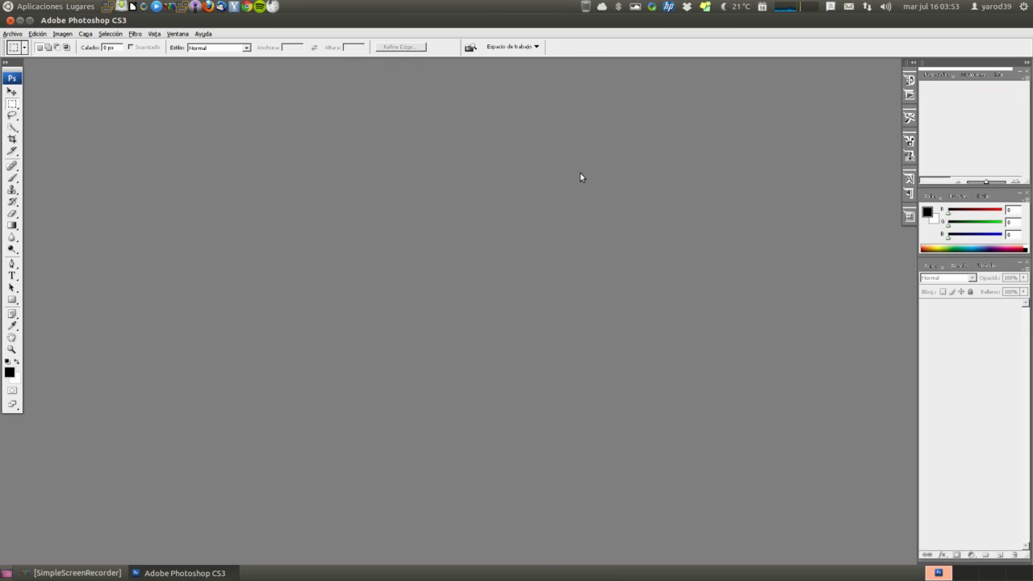
{"action": "left_click", "coordinate": [10, 20]}
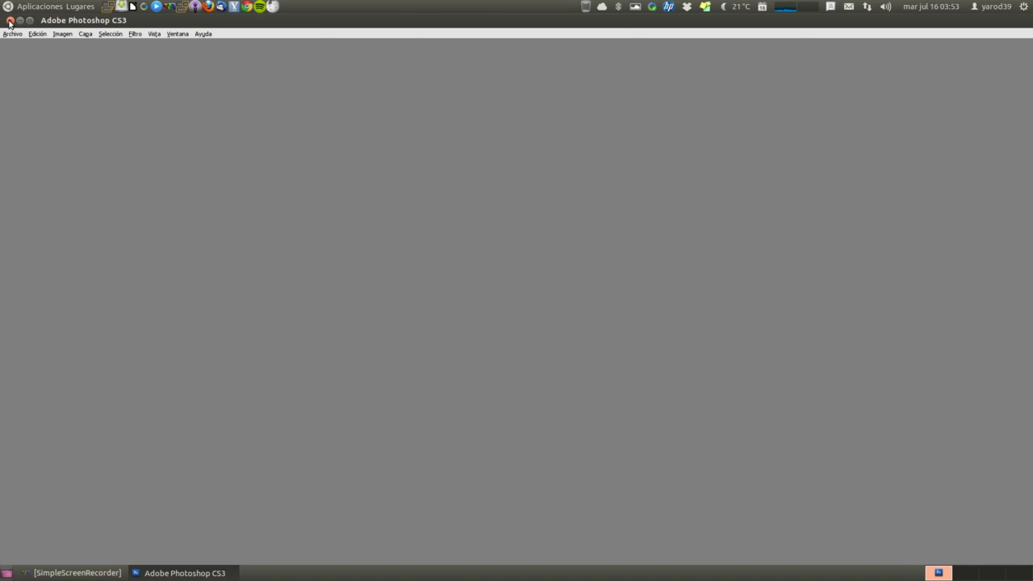